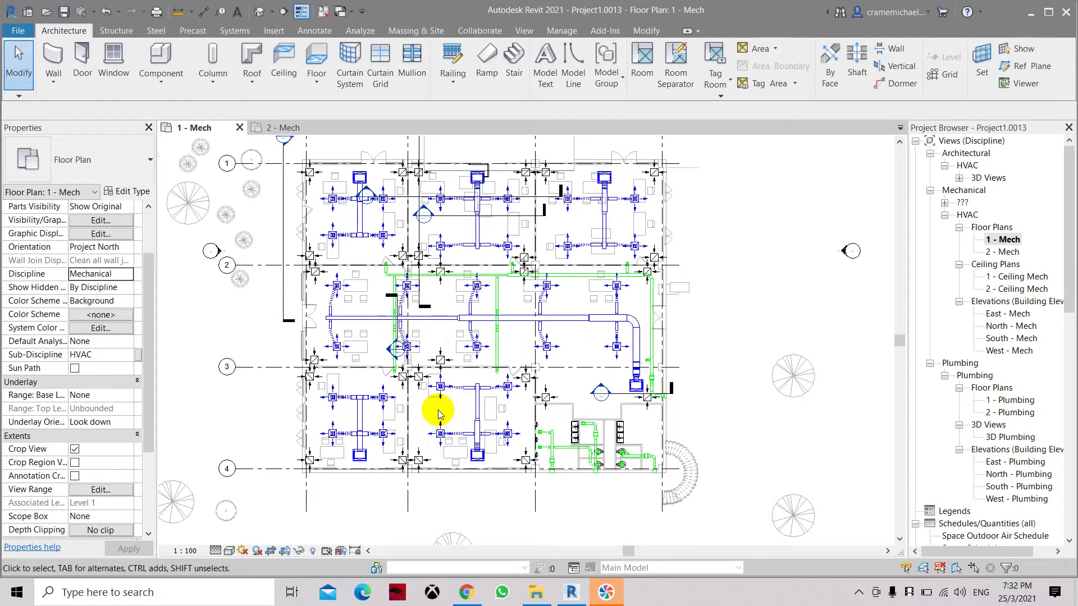
Switch the 1 - Mech plan's discipline from Mechanical to Architectural, hiding the ductwork
{"action": "left_click", "coordinate": [128, 280]}
{"action": "left_click", "coordinate": [92, 287]}
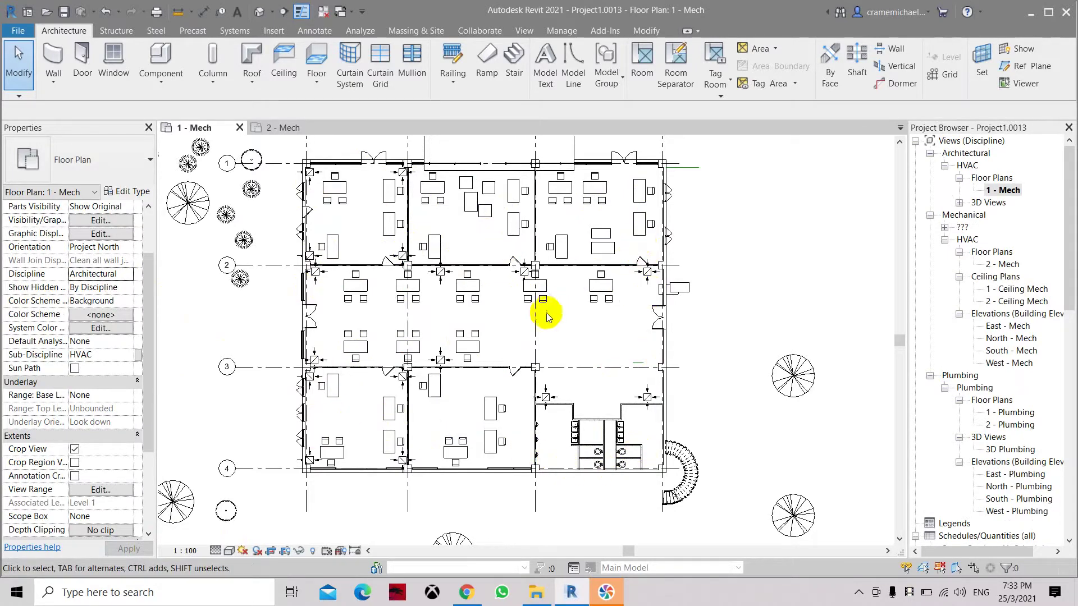
{"action": "middle_click_drag", "start_coordinate": [541, 313], "coordinate": [540, 343]}
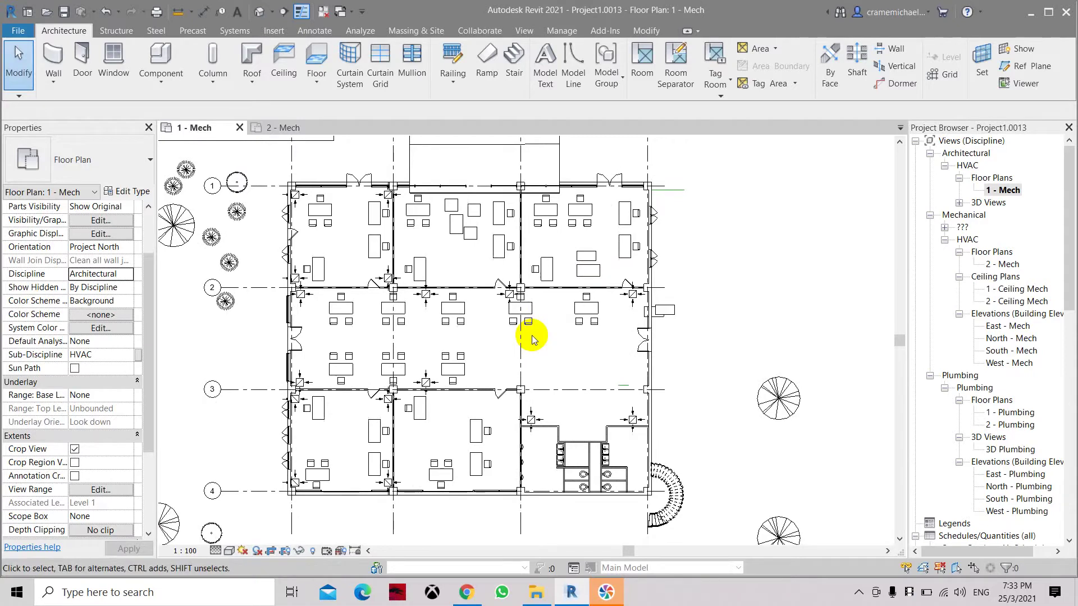
Apply the Coordination, Structural and Electrical disciplines to the plan in turn
{"action": "left_click", "coordinate": [129, 275]}
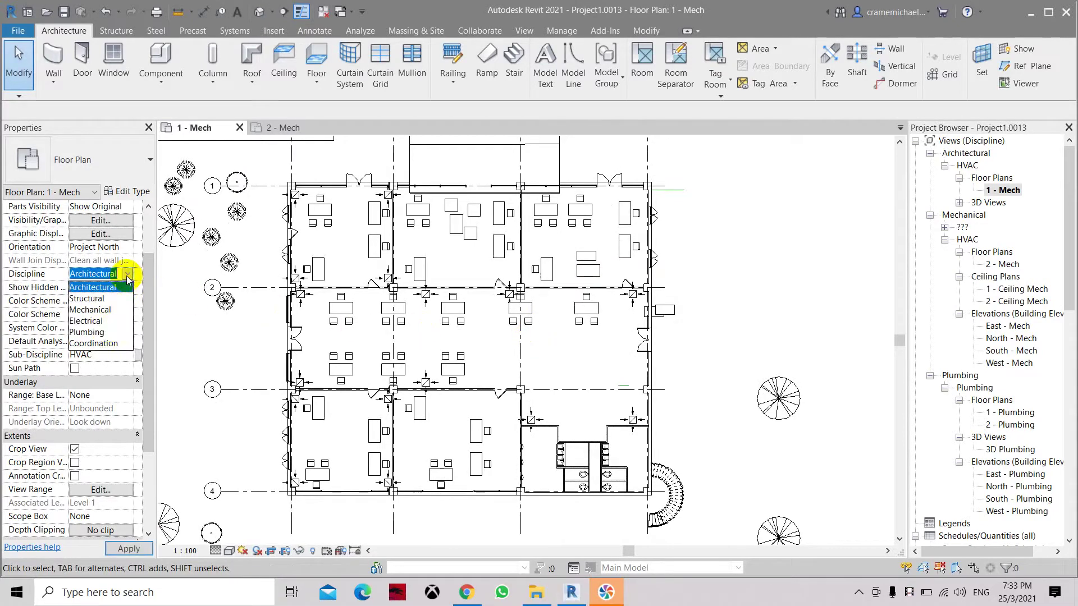
{"action": "left_click", "coordinate": [104, 345]}
{"action": "left_click", "coordinate": [120, 550]}
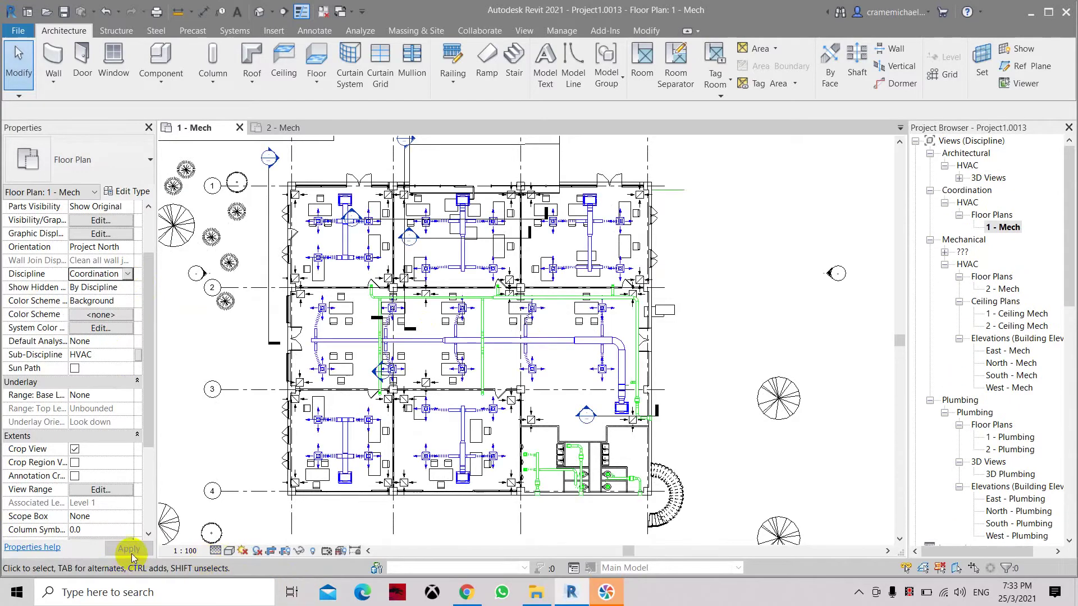
{"action": "left_click", "coordinate": [129, 280]}
{"action": "left_click", "coordinate": [96, 296]}
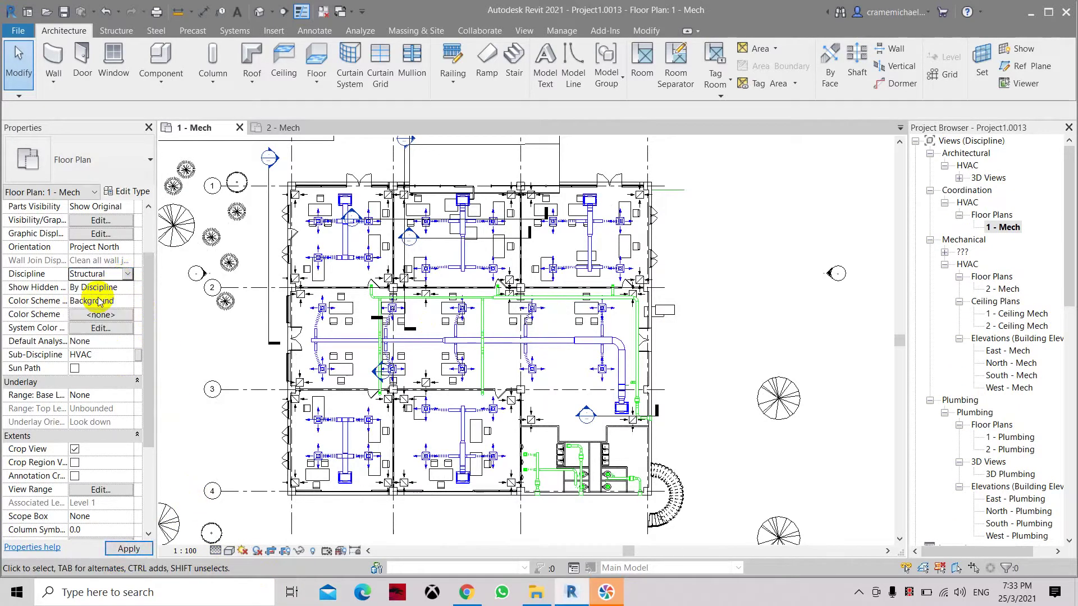
{"action": "left_click", "coordinate": [126, 548]}
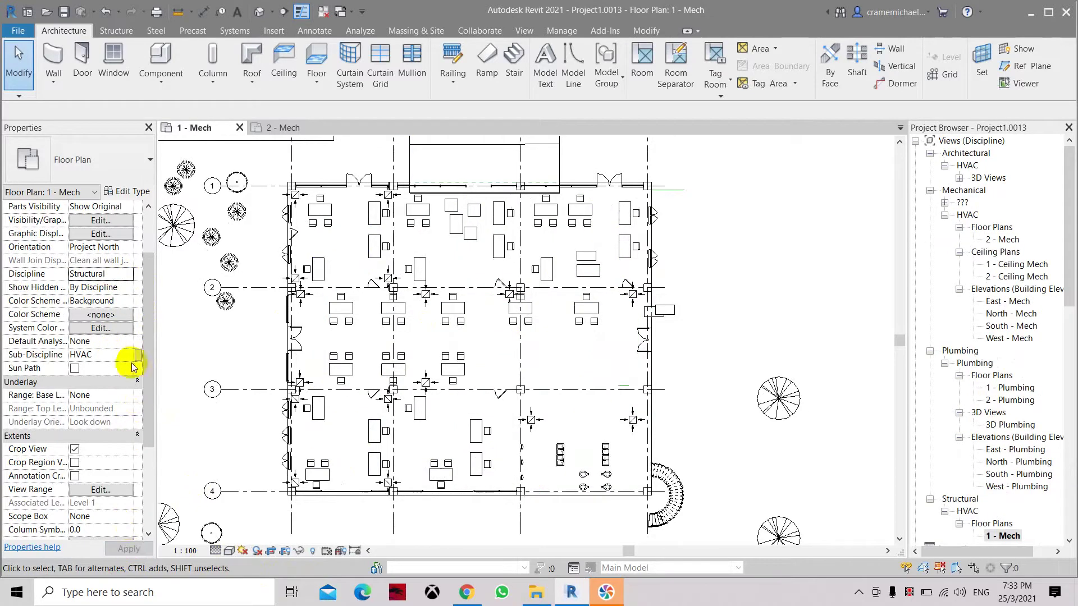
{"action": "left_click", "coordinate": [133, 275]}
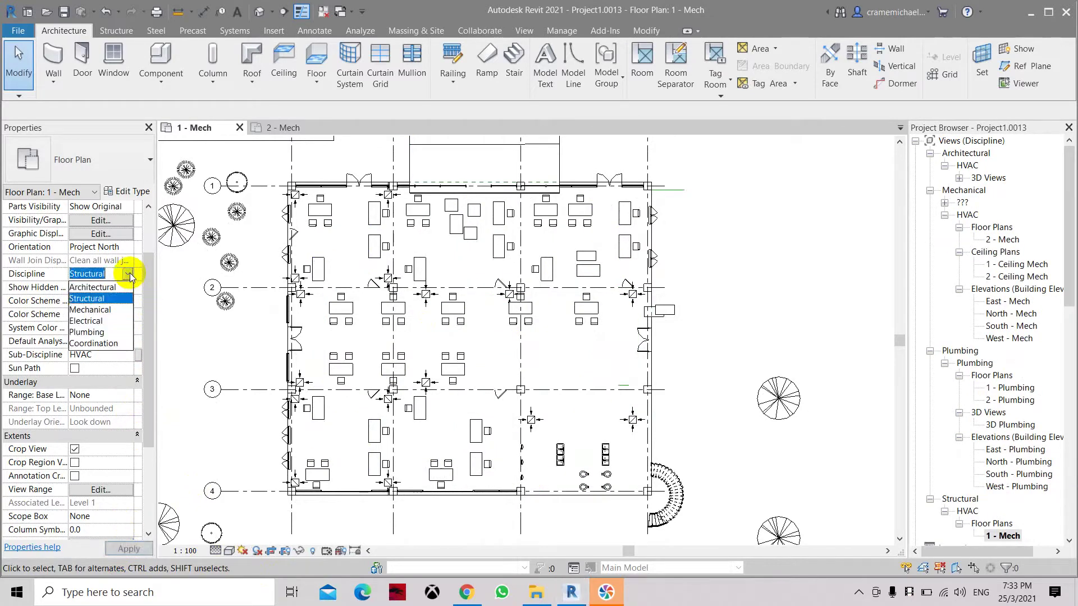
{"action": "left_click", "coordinate": [97, 321]}
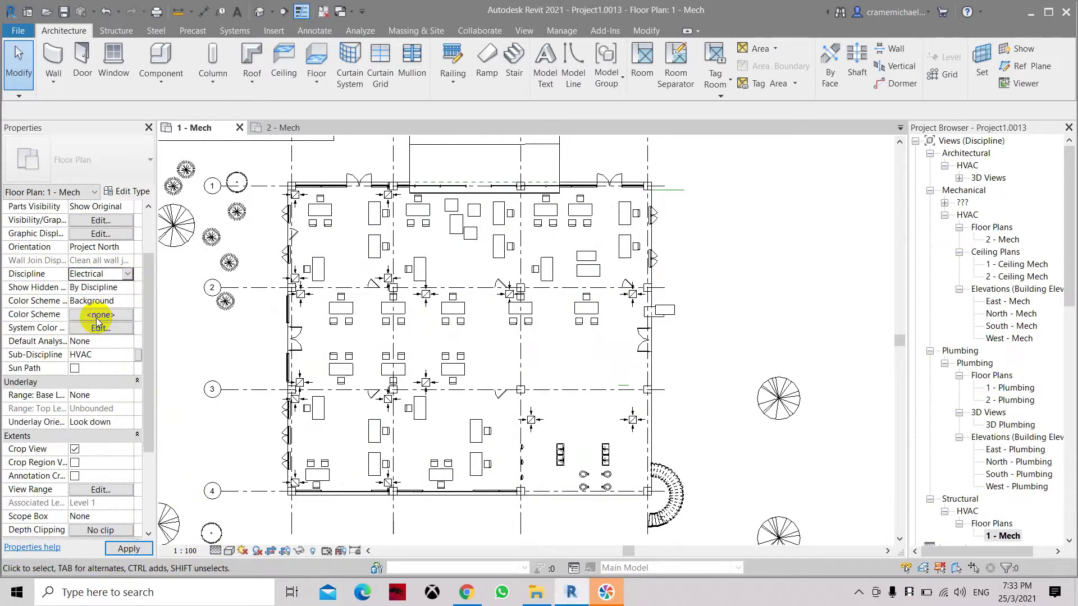
{"action": "left_click", "coordinate": [128, 549]}
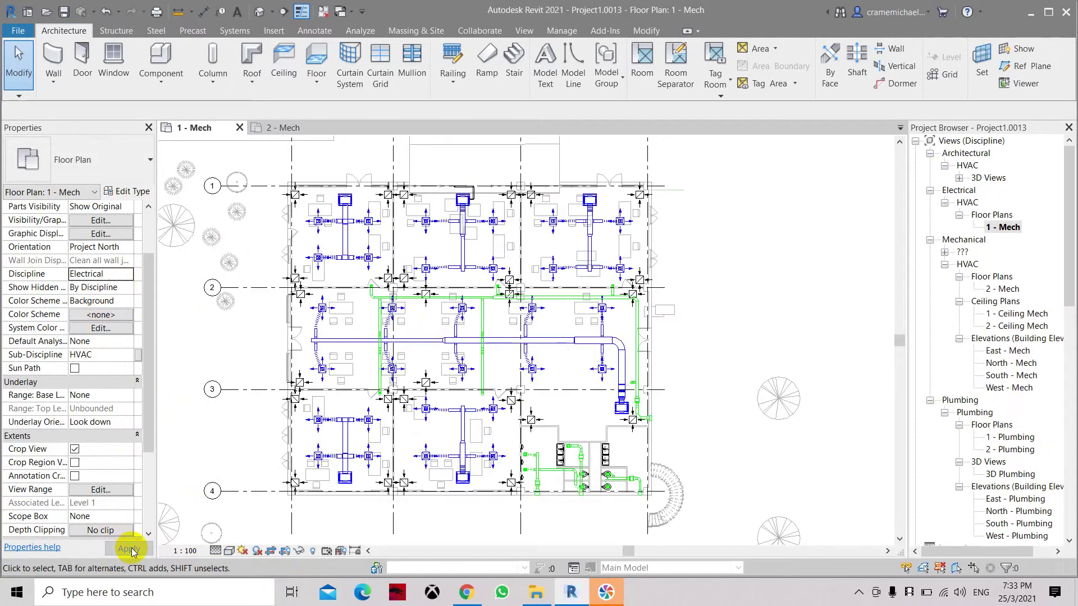
Return the plan's discipline to Mechanical so ductwork displays again
{"action": "left_click", "coordinate": [128, 275]}
{"action": "left_click", "coordinate": [93, 317]}
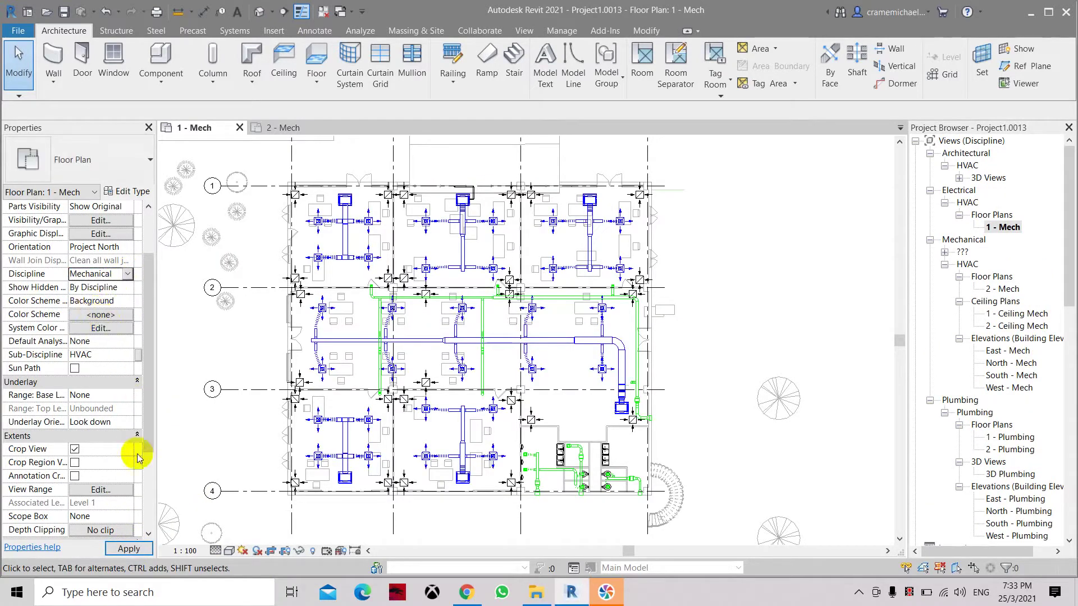
{"action": "left_click", "coordinate": [139, 553]}
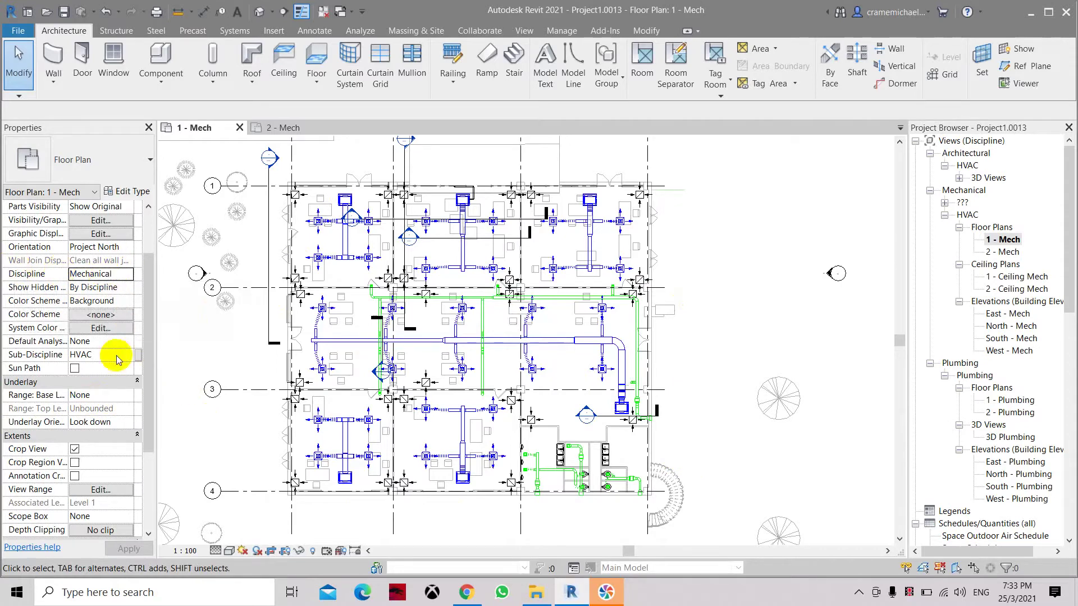
Set the underlay range to base Level 1, top Level 2, then bring up View Range
{"action": "left_click", "coordinate": [128, 396]}
{"action": "left_click", "coordinate": [106, 420]}
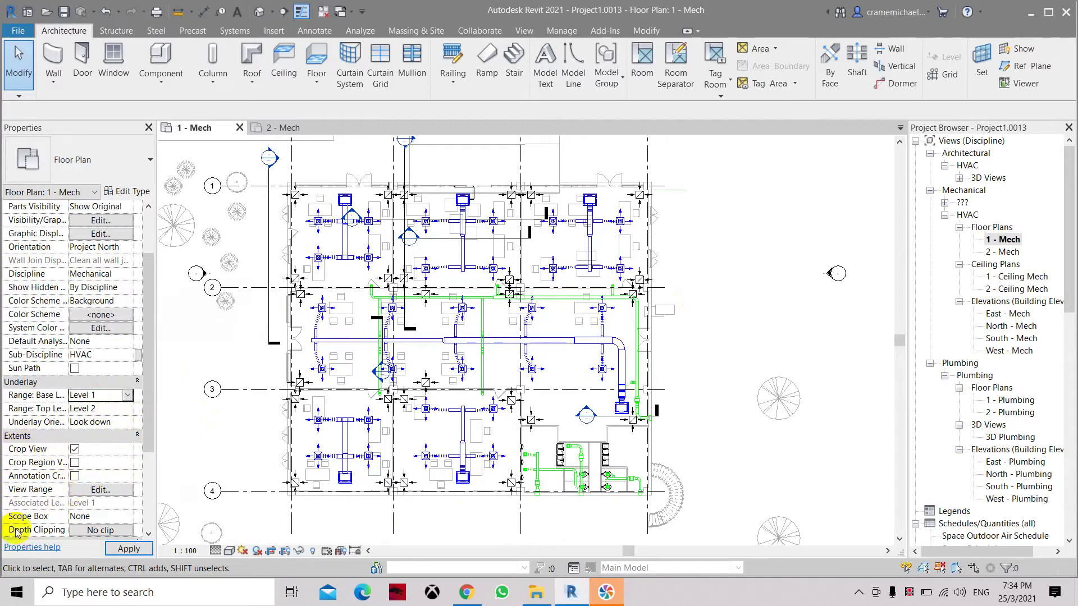
{"action": "left_click", "coordinate": [104, 490]}
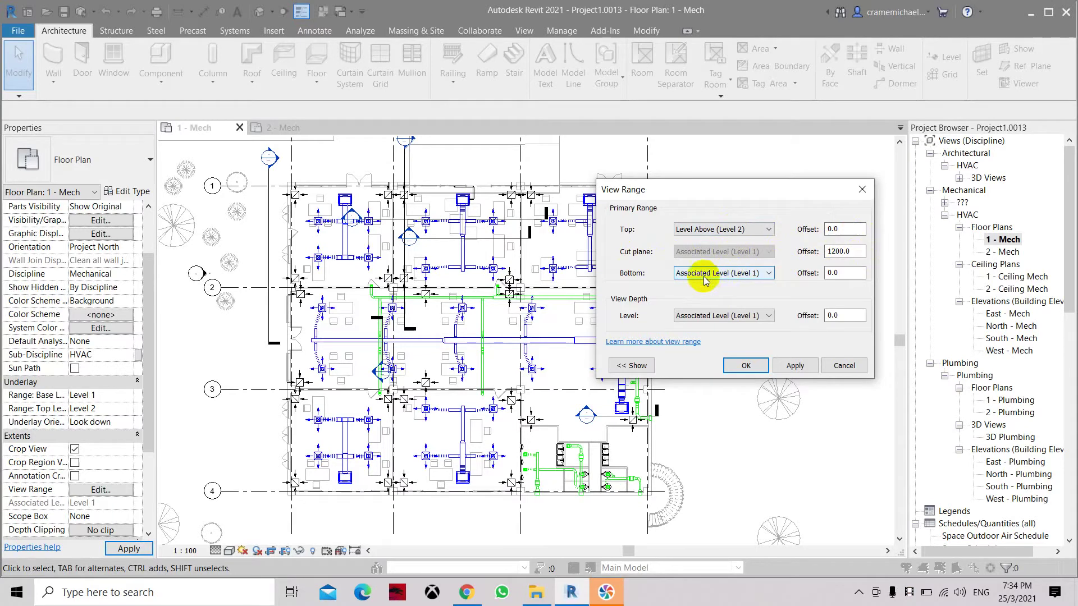
Accept the view range with Bottom and View Depth at Level 1, offset 0.0
{"action": "left_click", "coordinate": [845, 273]}
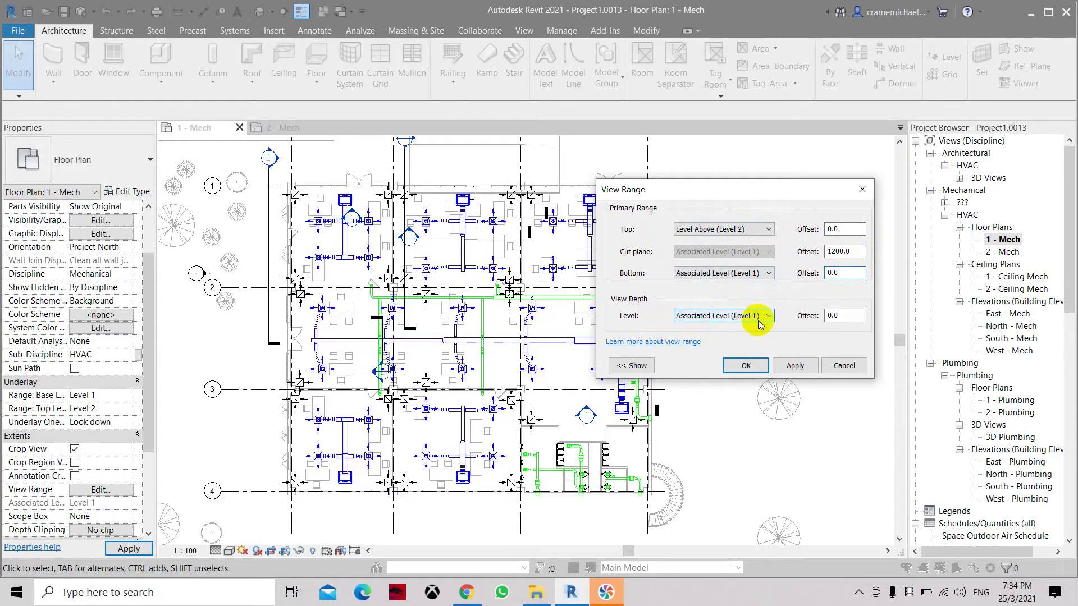
{"action": "left_click", "coordinate": [847, 316]}
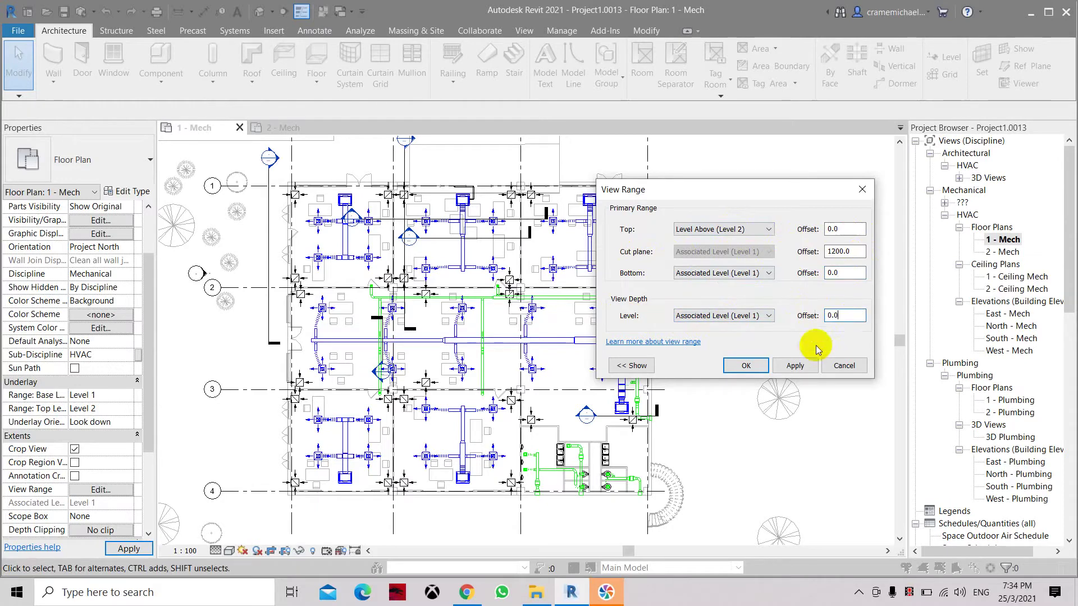
{"action": "left_click", "coordinate": [744, 366]}
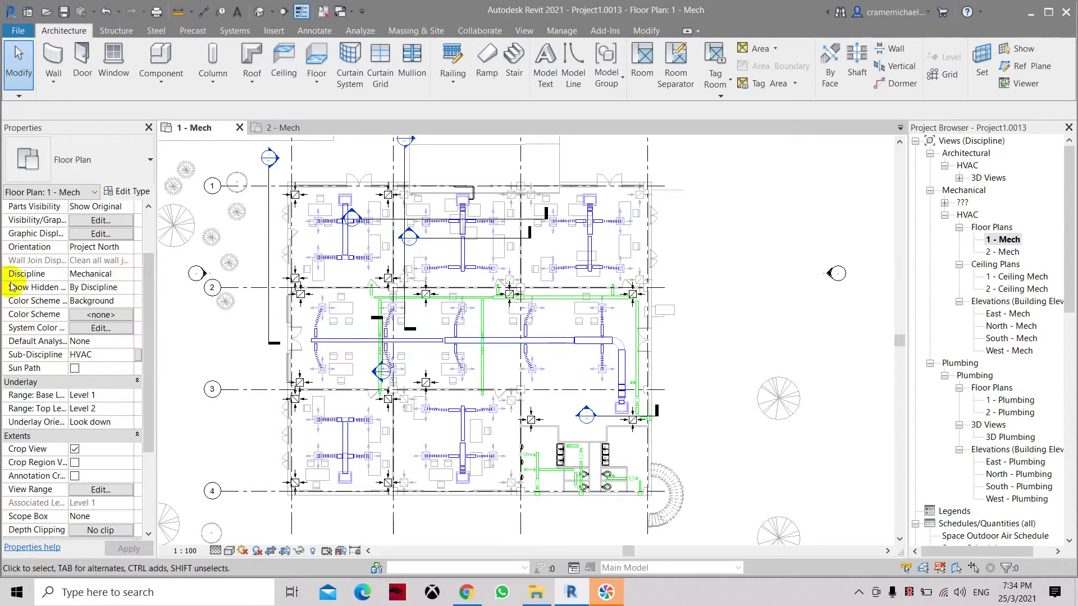
Switch the view's discipline to Architectural
{"action": "left_click", "coordinate": [128, 275]}
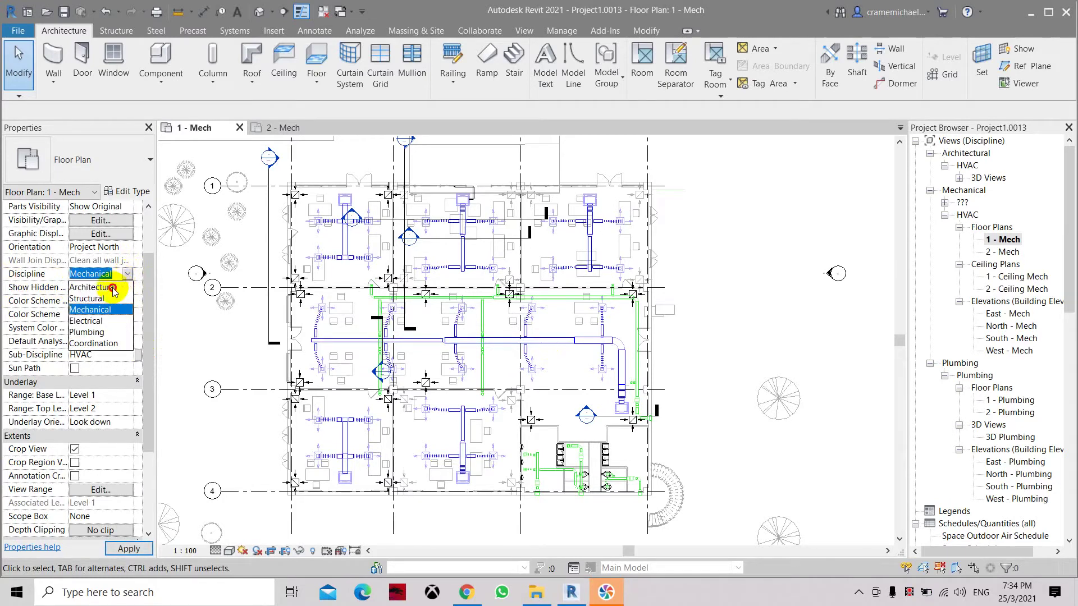
{"action": "left_click", "coordinate": [112, 289]}
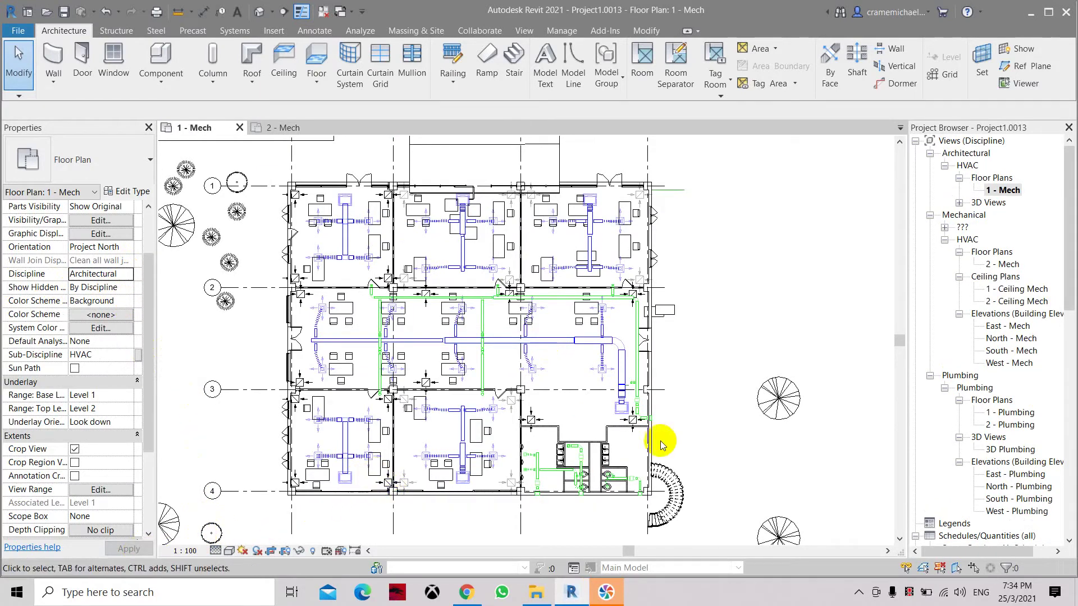
{"action": "scroll", "coordinate": [473, 344], "scroll_direction": "down", "scroll_amount": 2}
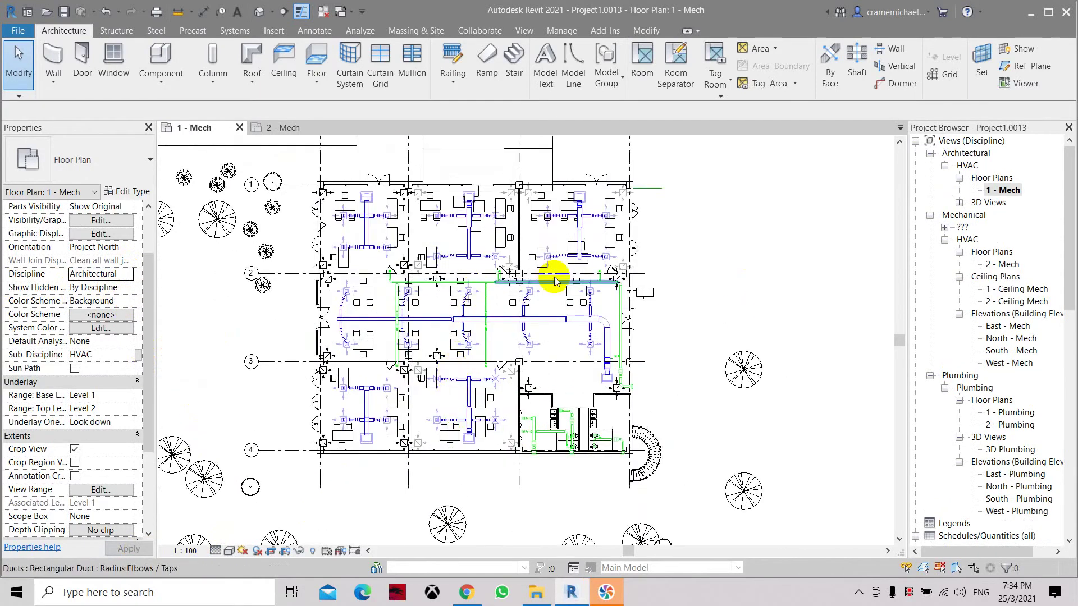
Set the plan's visual style to Shaded so ducts display in blue
{"action": "left_click", "coordinate": [229, 552]}
{"action": "left_click", "coordinate": [260, 524]}
{"action": "scroll", "coordinate": [507, 346], "scroll_direction": "up", "scroll_amount": 1}
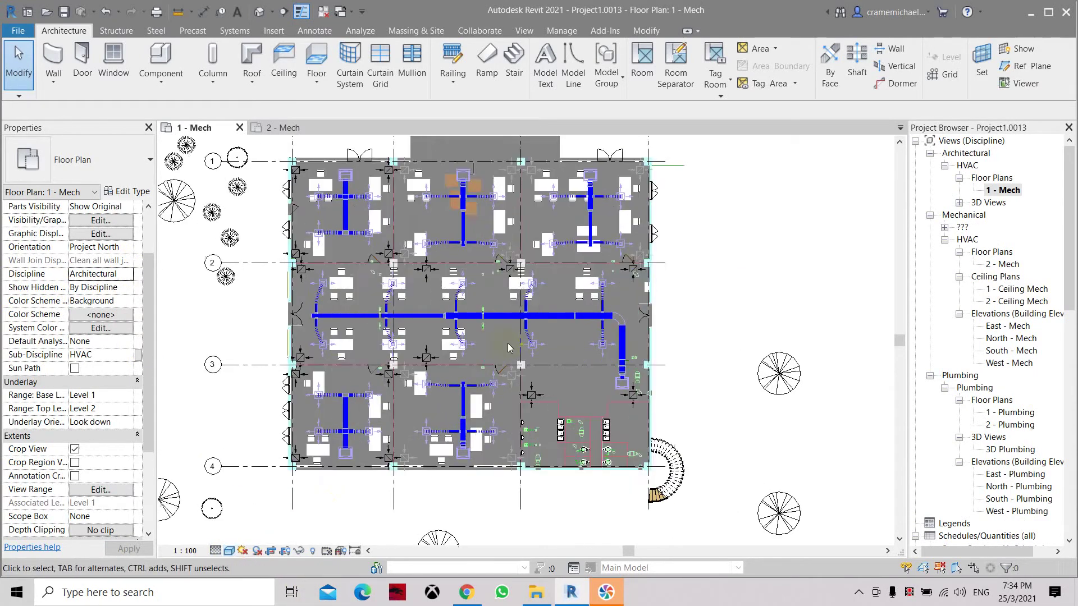
{"action": "scroll", "coordinate": [342, 211], "scroll_direction": "up", "scroll_amount": 2}
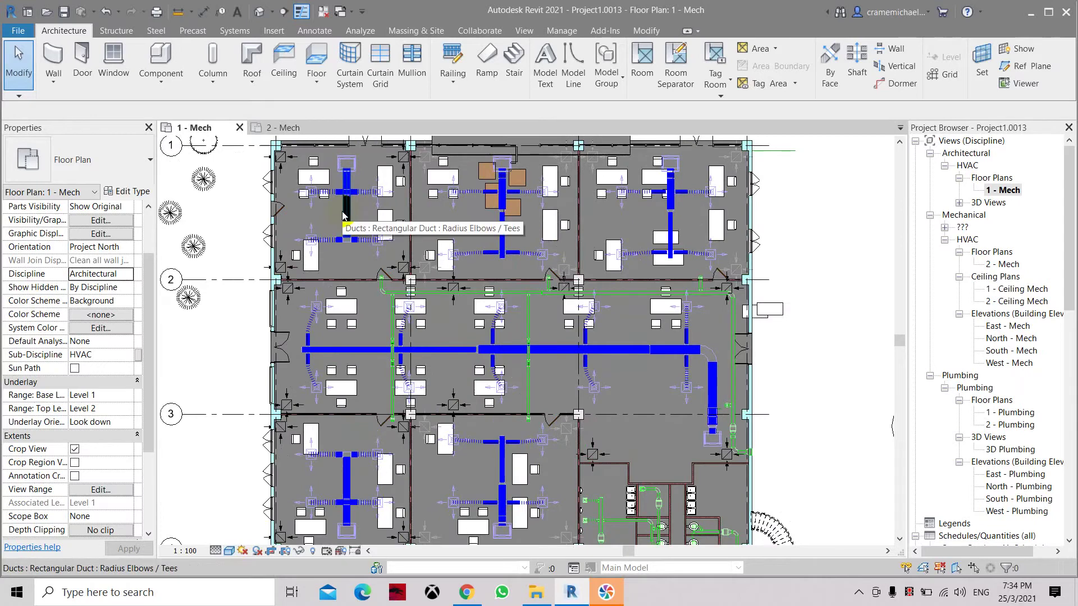
{"action": "scroll", "coordinate": [503, 412], "scroll_direction": "down", "scroll_amount": 1}
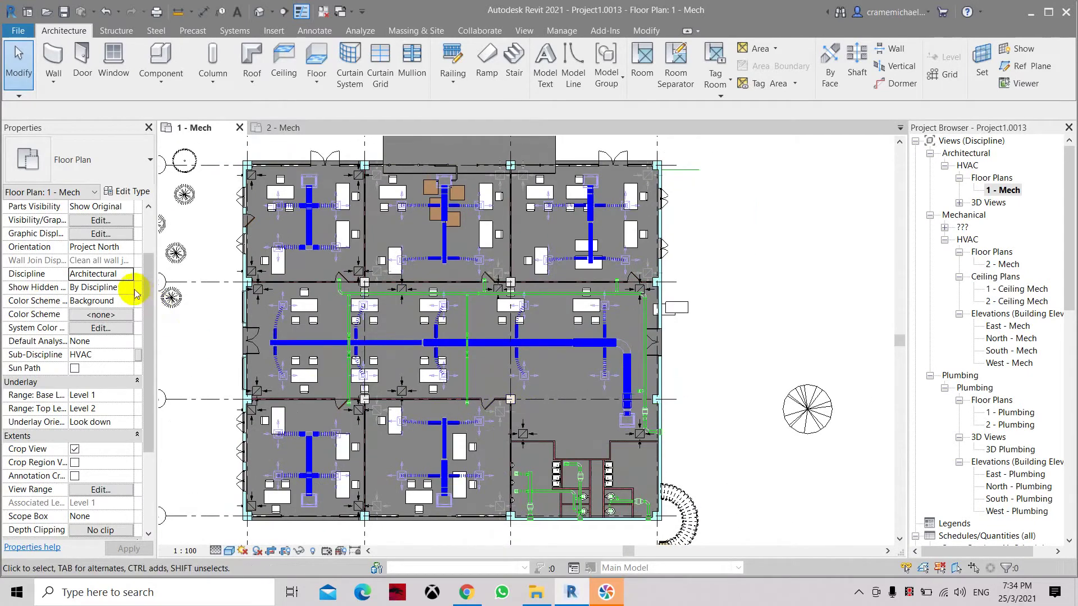
Apply the Structural discipline to the 1 - Mech view
{"action": "left_click", "coordinate": [127, 274]}
{"action": "left_click", "coordinate": [99, 300]}
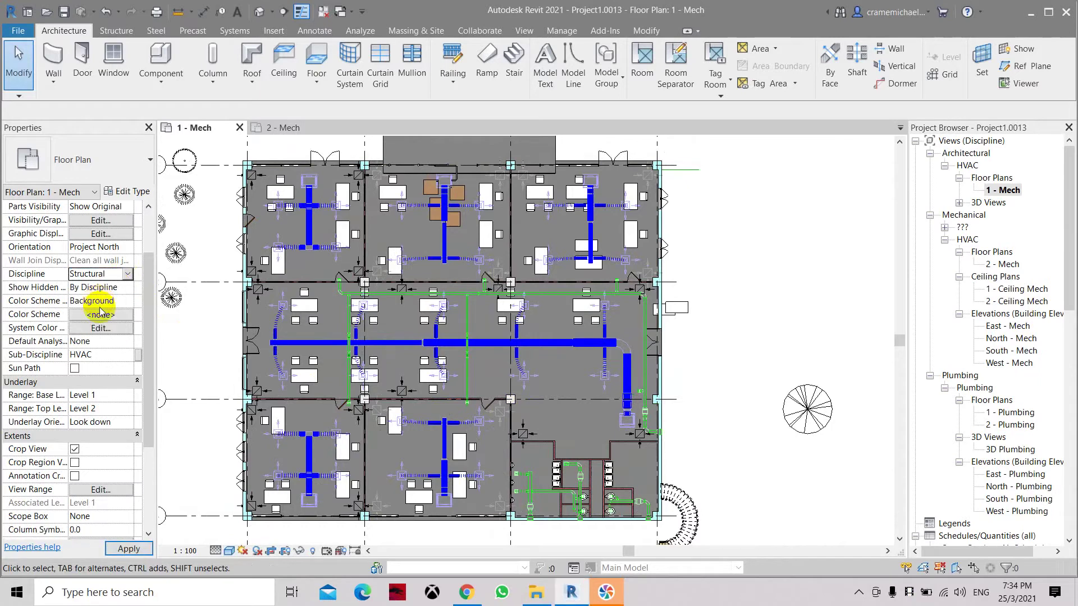
{"action": "left_click", "coordinate": [121, 551]}
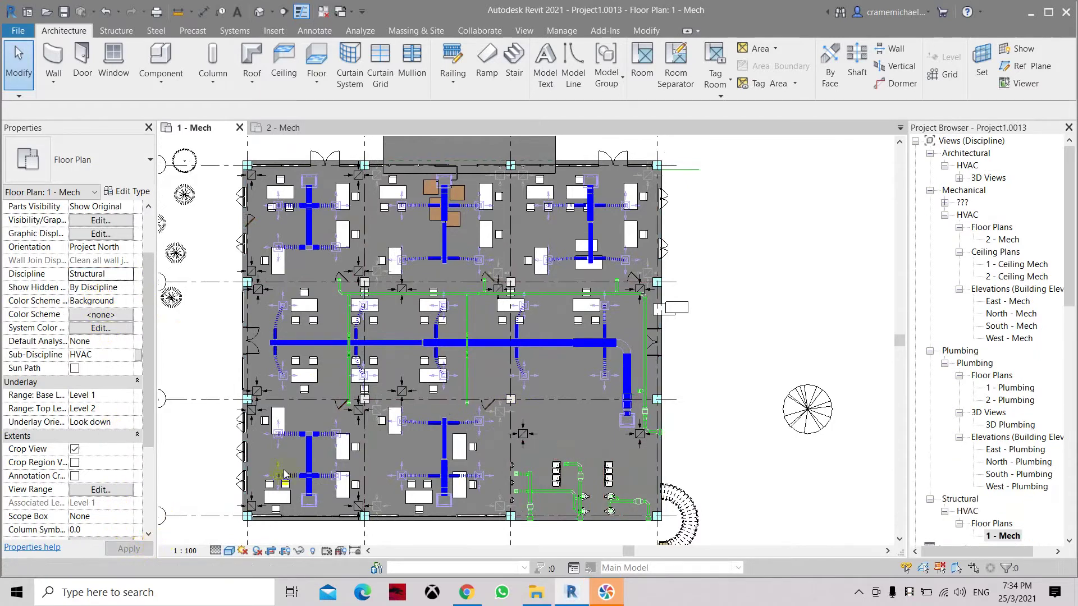
{"action": "scroll", "coordinate": [301, 298], "scroll_direction": "down", "scroll_amount": 1}
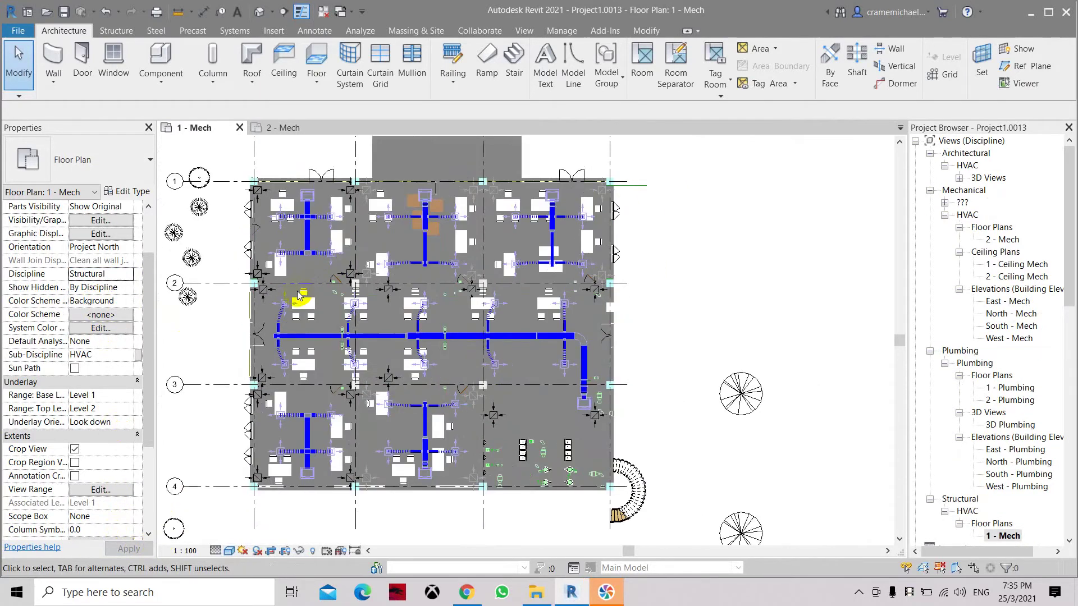
Apply the Electrical and then Plumbing disciplines, checking the ducts remain visible
{"action": "left_click", "coordinate": [123, 276]}
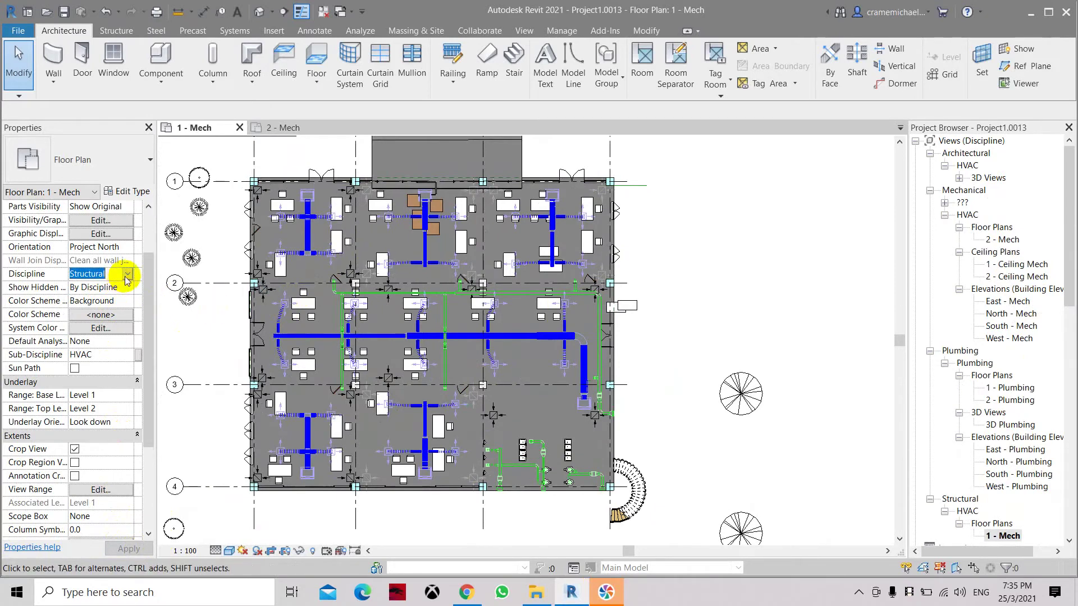
{"action": "left_click", "coordinate": [128, 274]}
{"action": "left_click", "coordinate": [92, 320]}
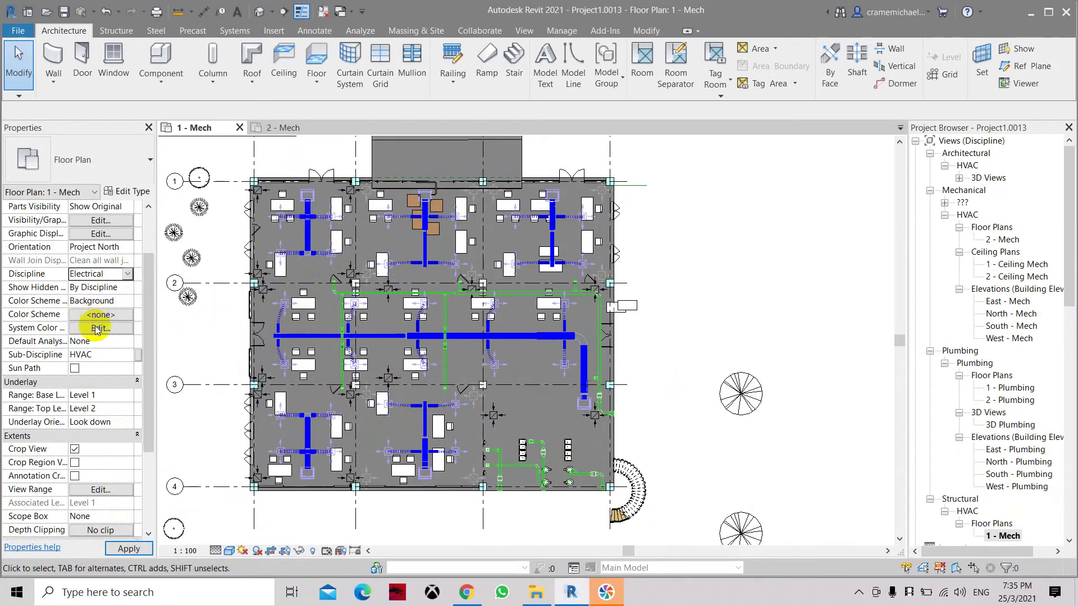
{"action": "left_click", "coordinate": [123, 548]}
{"action": "left_click", "coordinate": [125, 274]}
{"action": "left_click", "coordinate": [127, 273]}
{"action": "left_click", "coordinate": [112, 331]}
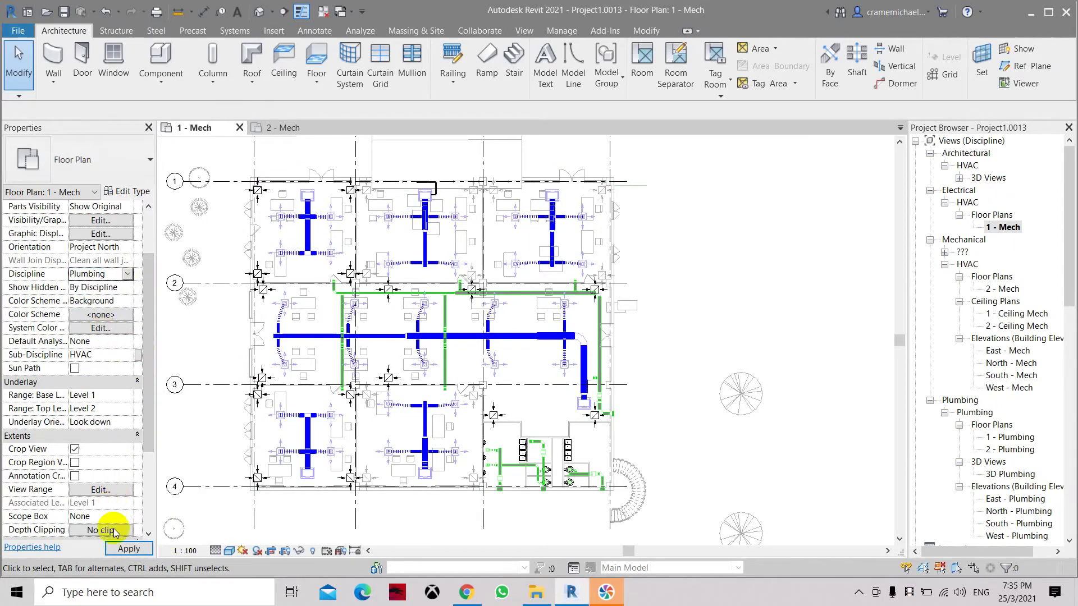
{"action": "left_click", "coordinate": [127, 273]}
Apply Coordination, then settle the plan on the Architectural discipline and recentre it
{"action": "left_click", "coordinate": [128, 273]}
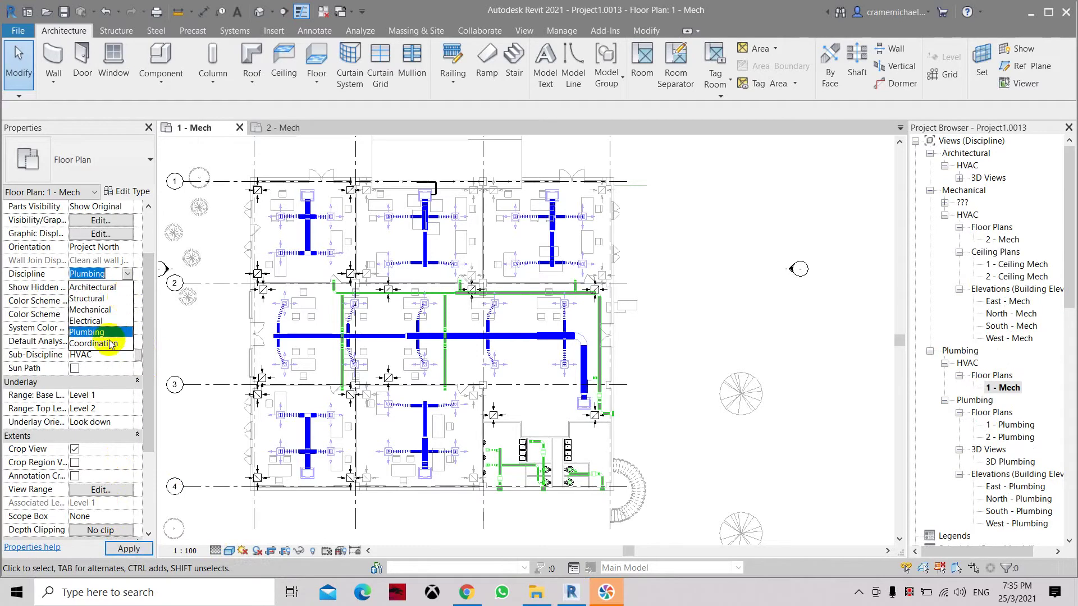
{"action": "left_click", "coordinate": [112, 342]}
{"action": "left_click", "coordinate": [123, 548]}
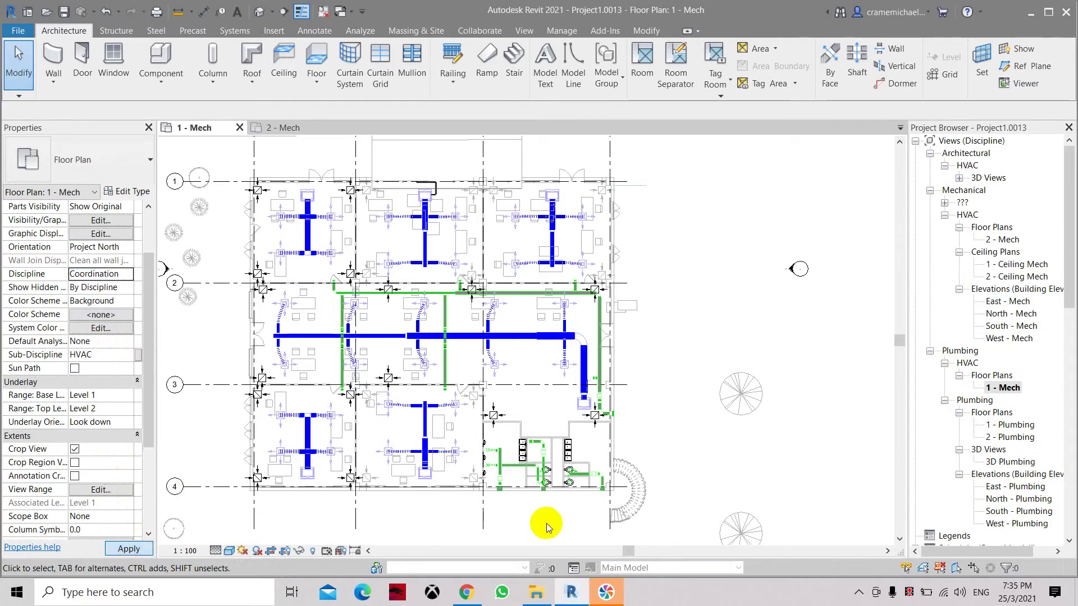
{"action": "left_click", "coordinate": [127, 273]}
{"action": "left_click", "coordinate": [128, 273]}
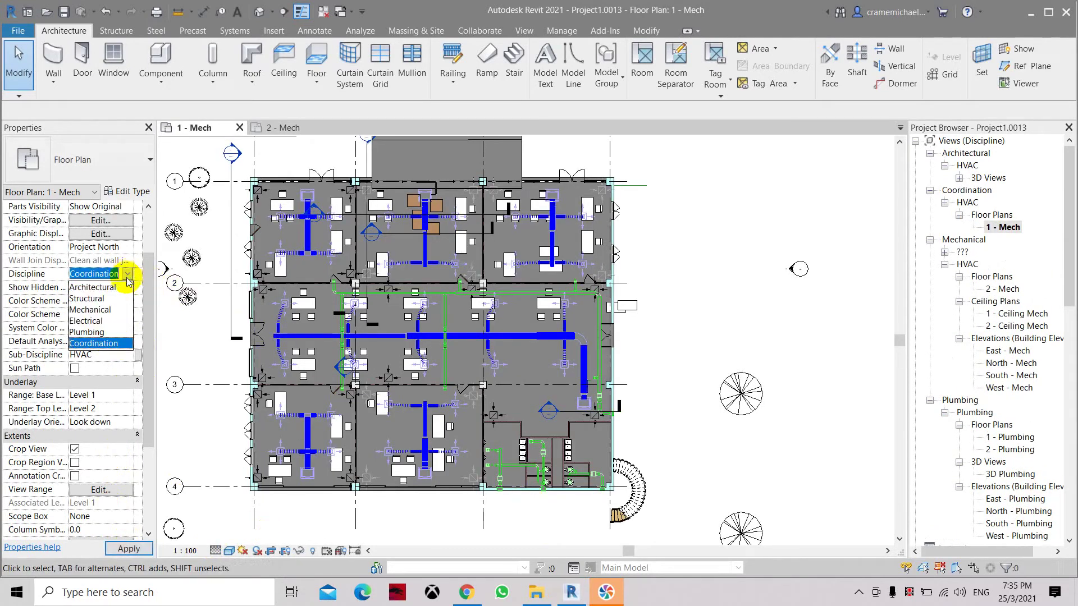
{"action": "left_click", "coordinate": [126, 287]}
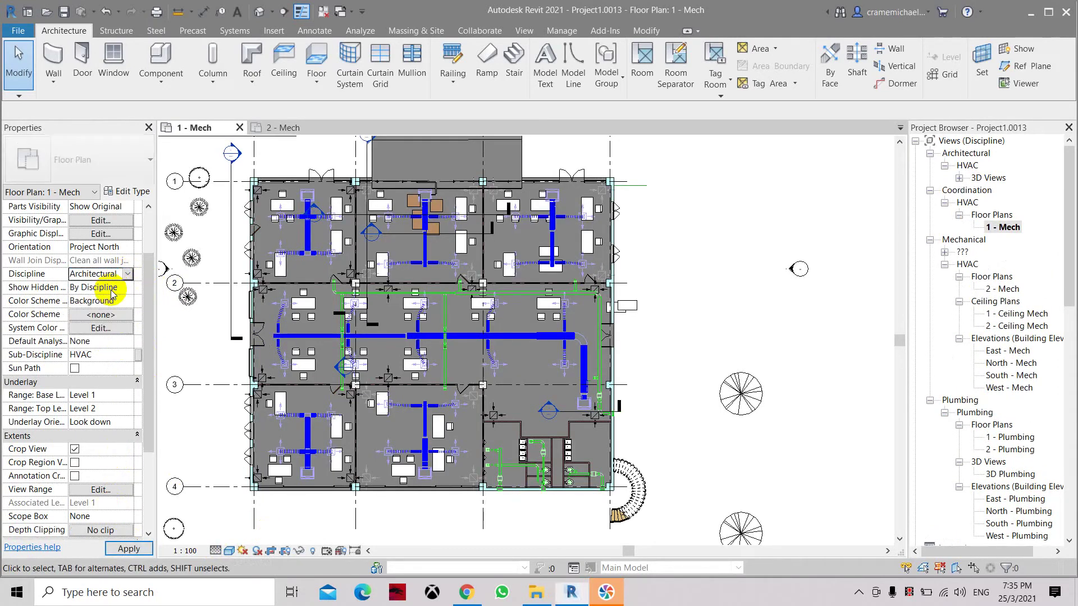
{"action": "left_click", "coordinate": [132, 549]}
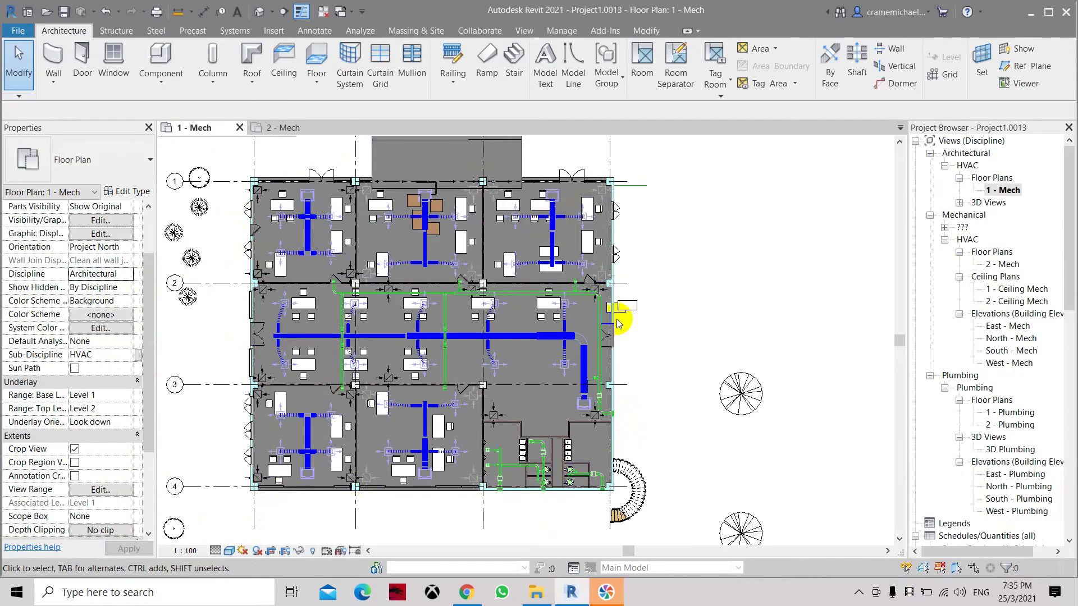
{"action": "middle_click_drag", "start_coordinate": [619, 323], "coordinate": [610, 346]}
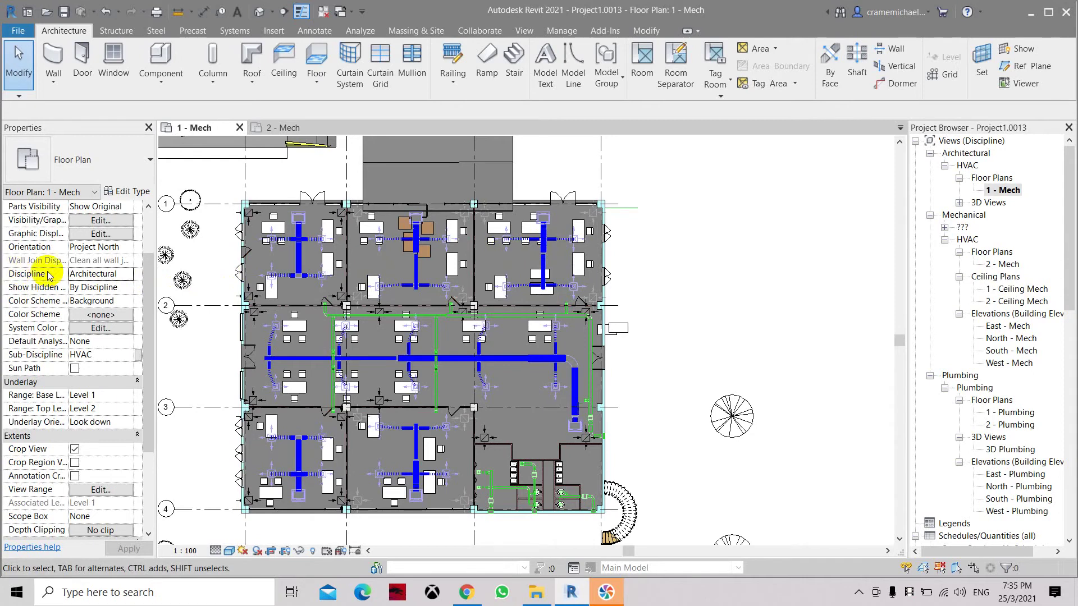
Open the Discipline dropdown for the 1 - Mech plan in Properties
{"action": "left_click", "coordinate": [128, 274]}
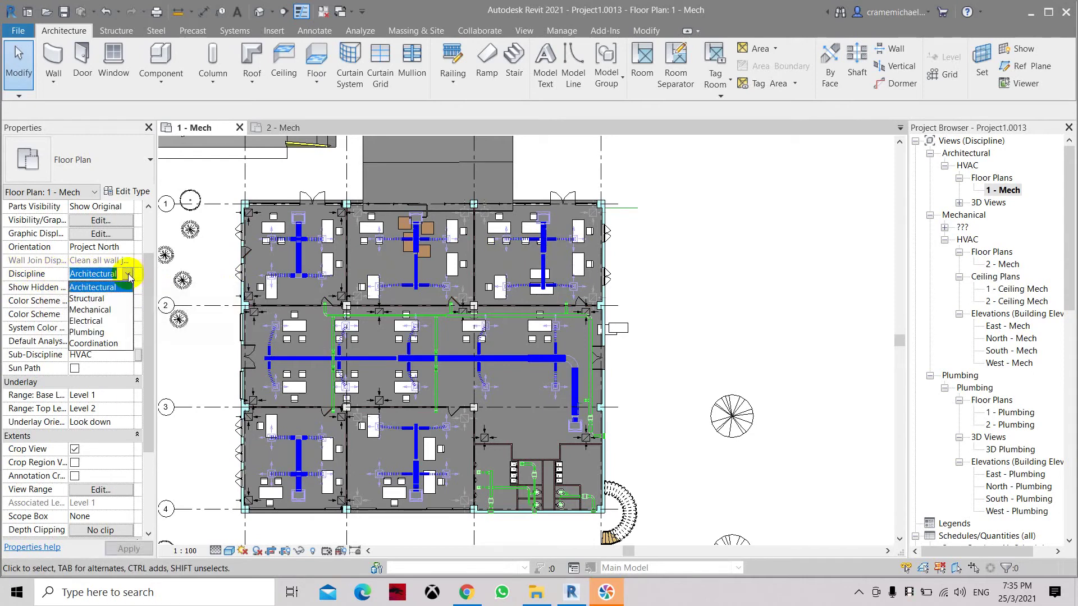